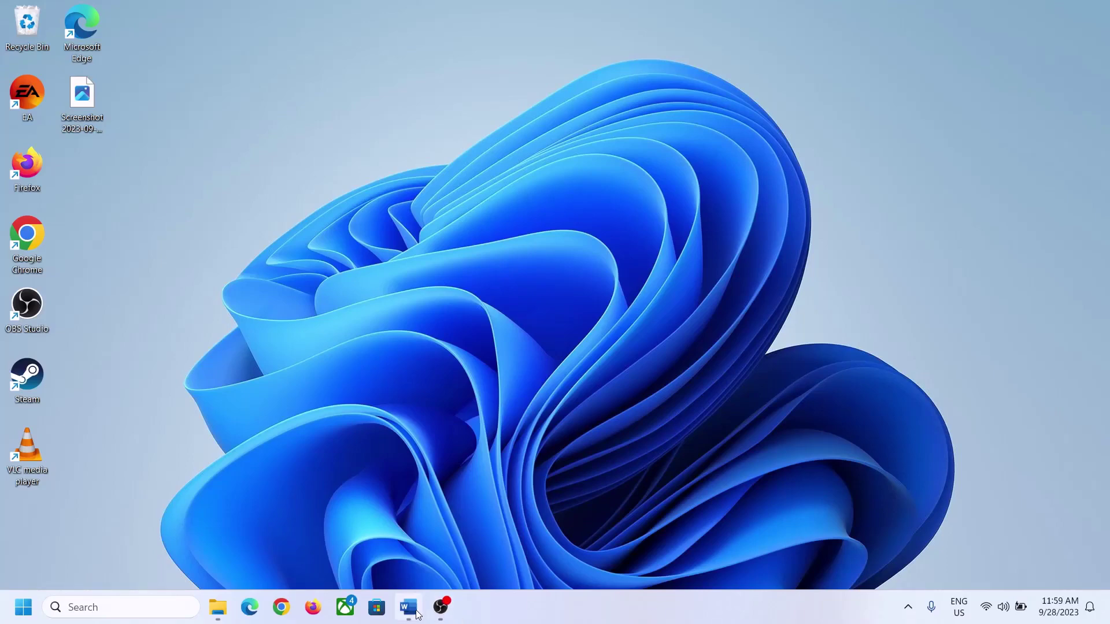
Restore the Word document about fixing the 0x800FFFF catastrophic failure error.
click(409, 607)
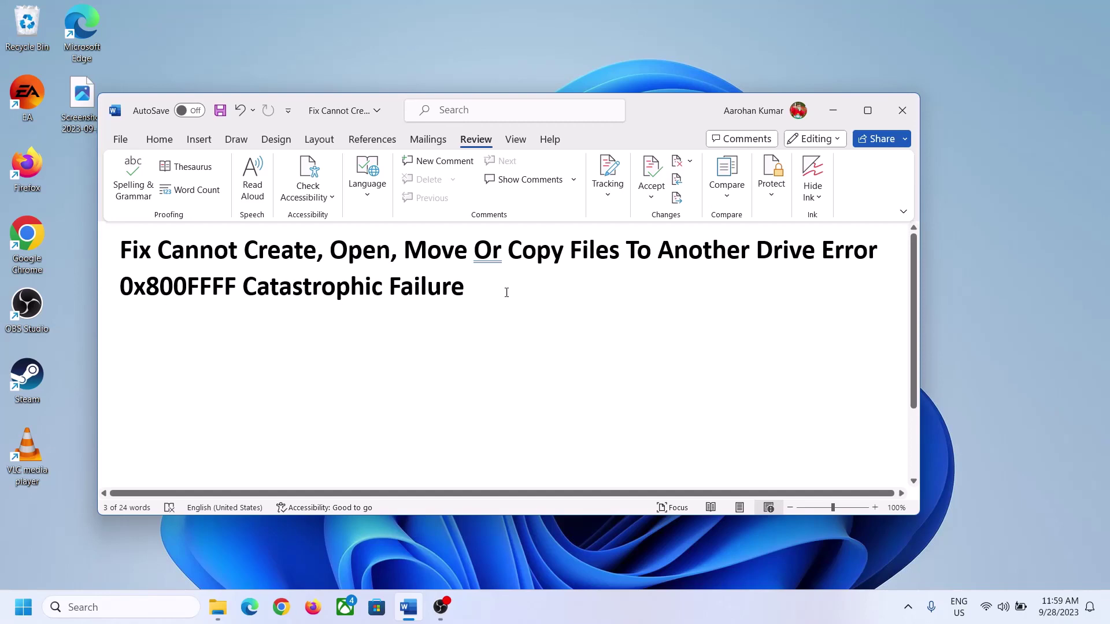
Search for 'powershell' and launch Windows PowerShell as administrator.
click(122, 607)
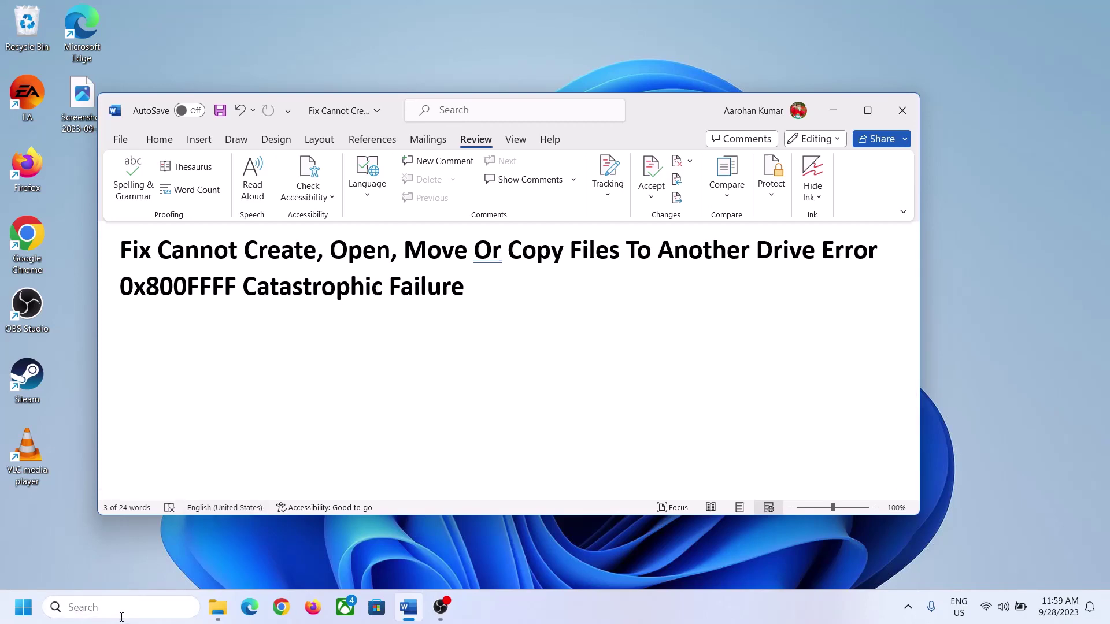
text(powers)
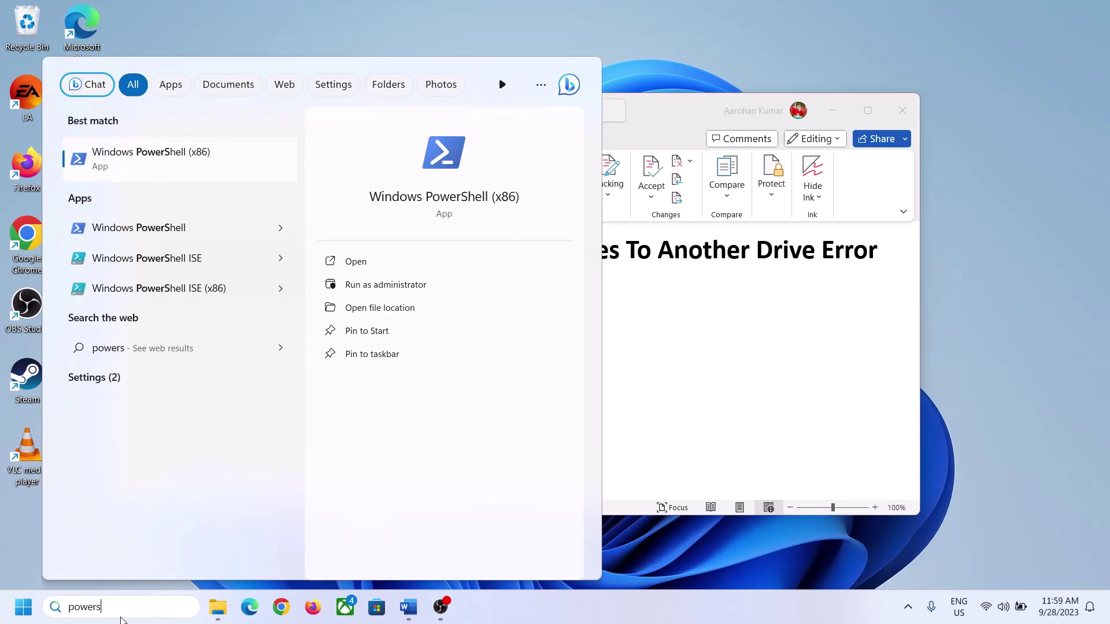
text(hell)
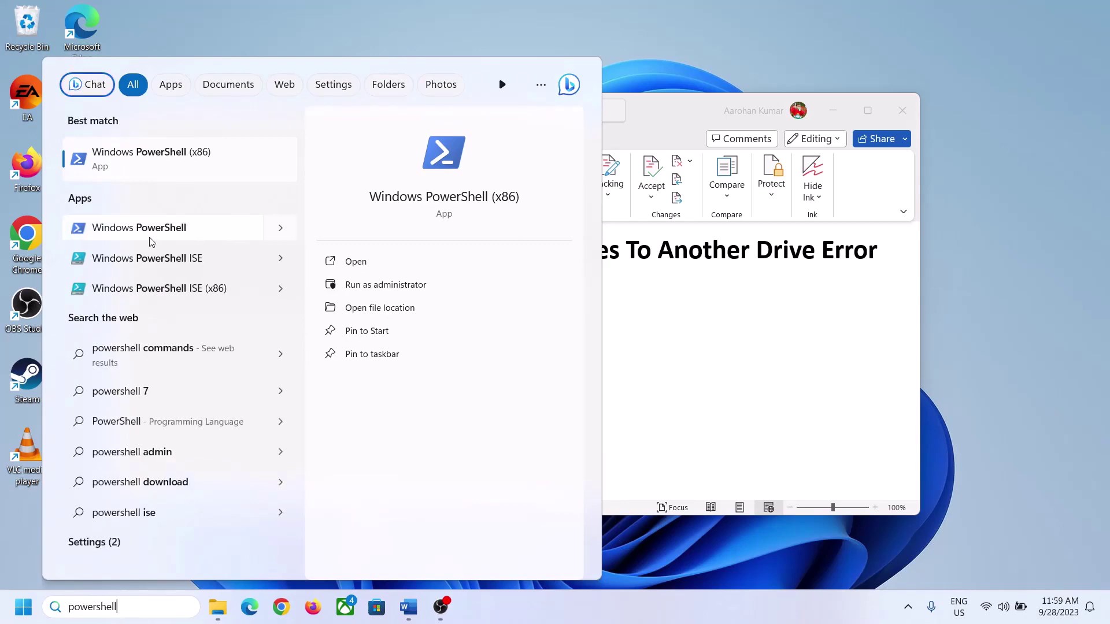
right_click(158, 234)
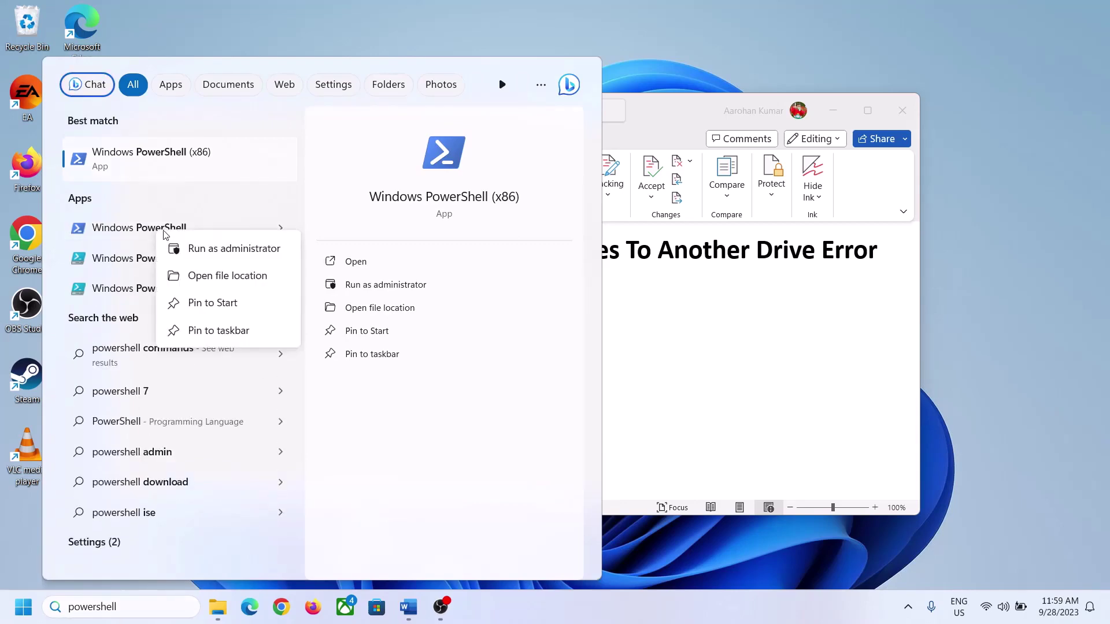
click(257, 250)
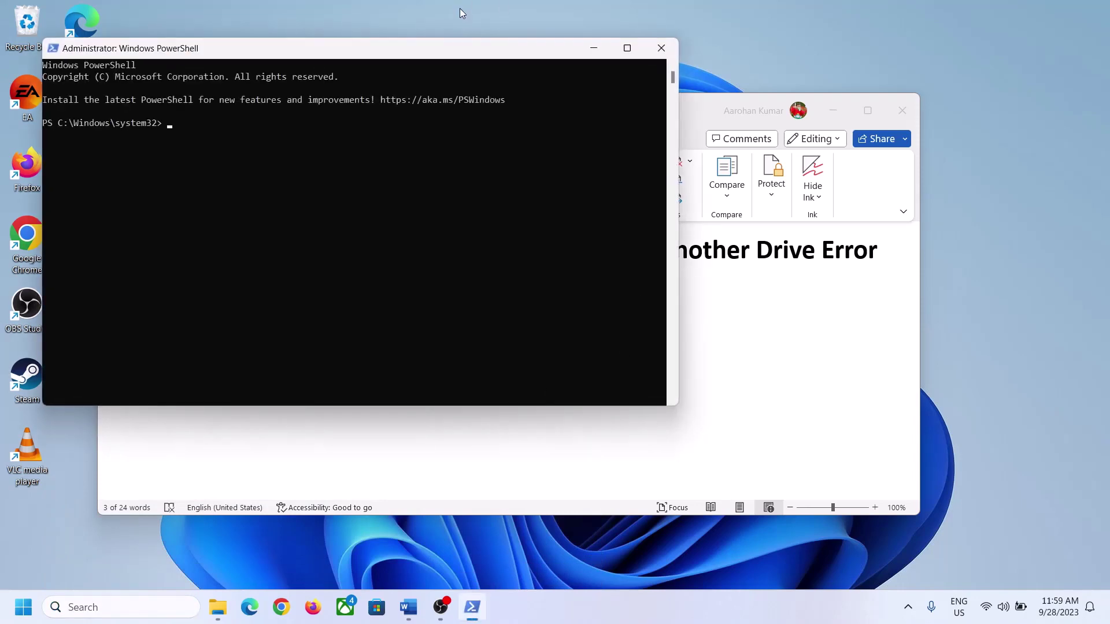
Move PowerShell aside, find chkdsk D: /f in Word, and view Local Disk (D:) in This PC.
drag(460, 58, 604, 81)
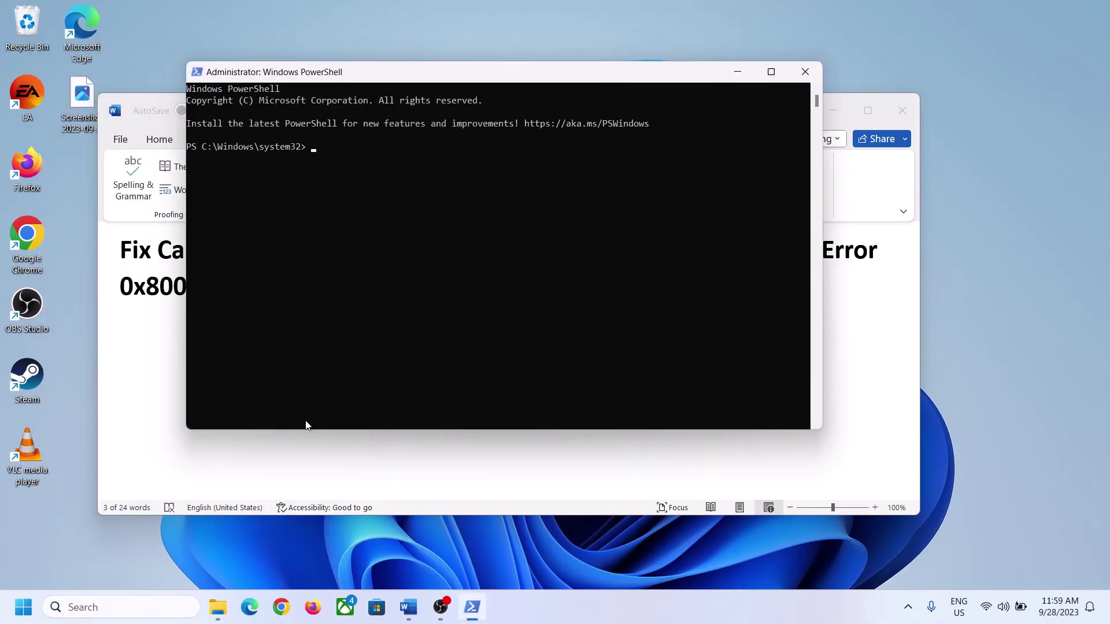
click(278, 482)
scroll(278, 451, down, 3)
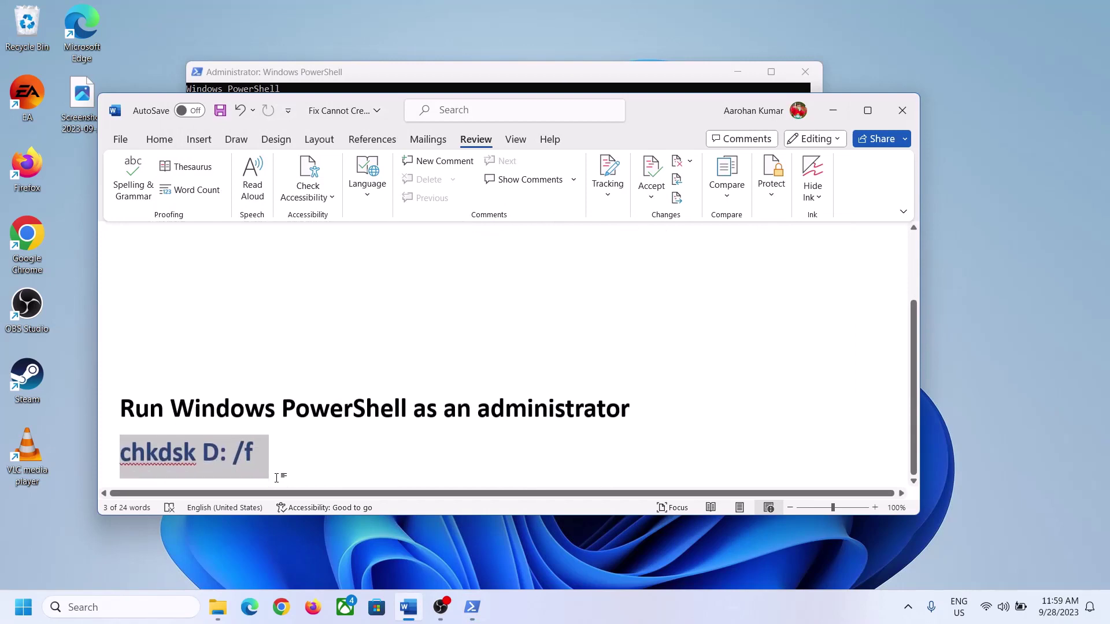
click(262, 448)
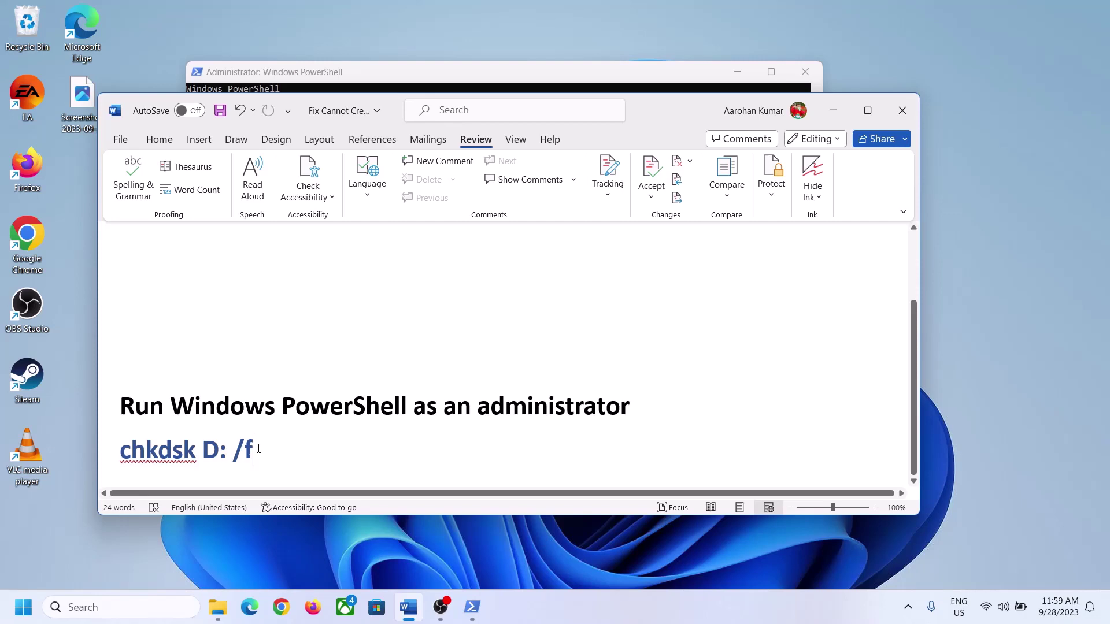
drag(219, 450, 208, 450)
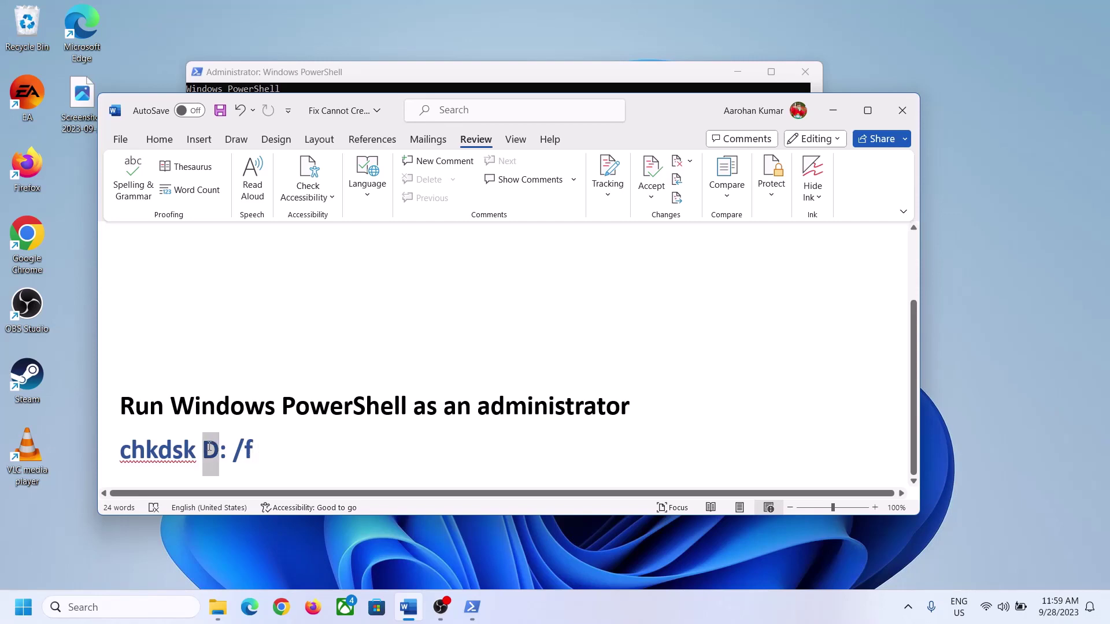
click(218, 607)
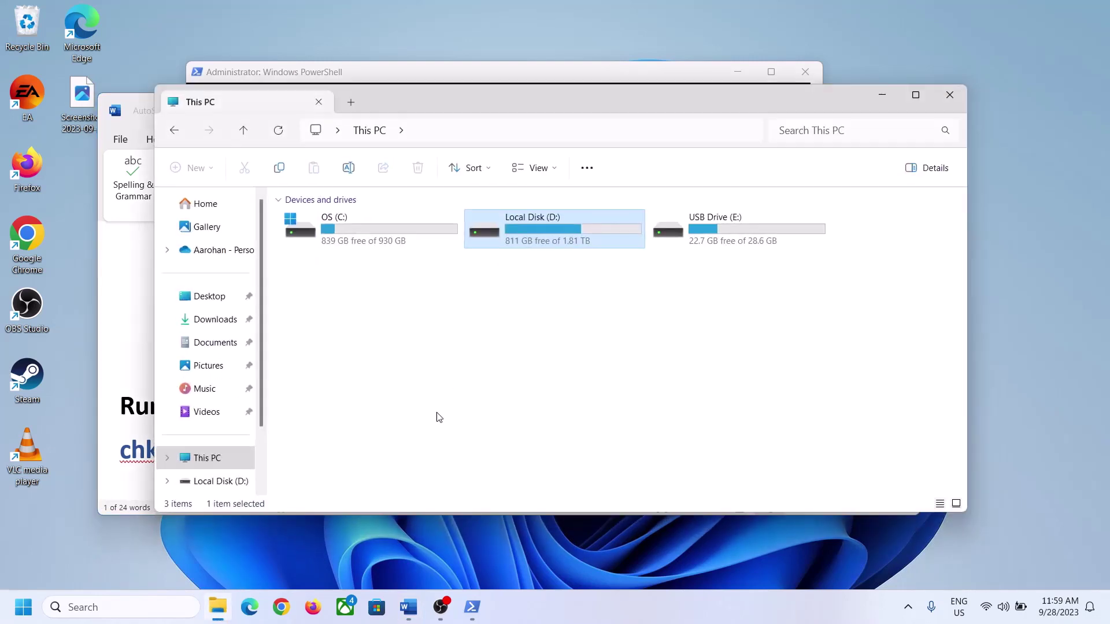
Minimize File Explorer and select the full chkdsk D: /f line in the Word document.
click(889, 96)
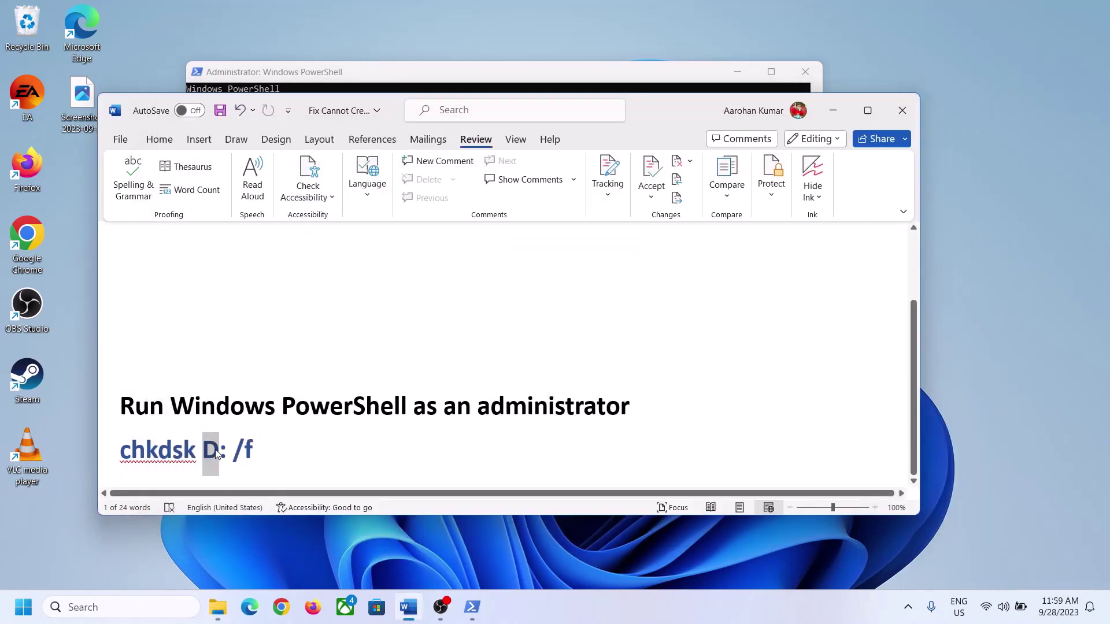
click(219, 454)
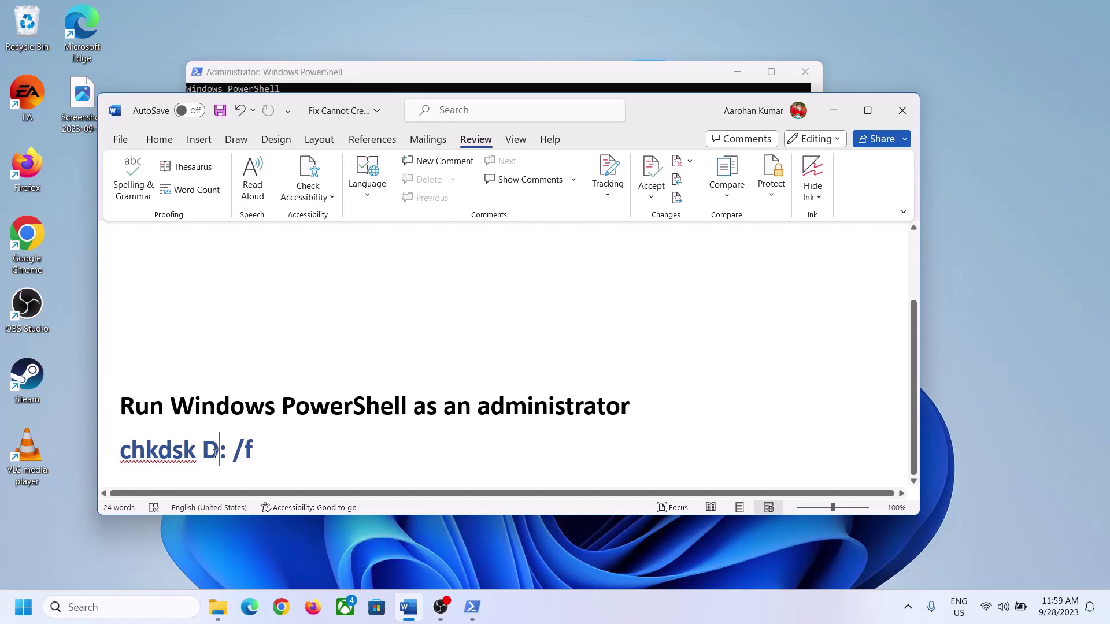
drag(220, 451, 206, 453)
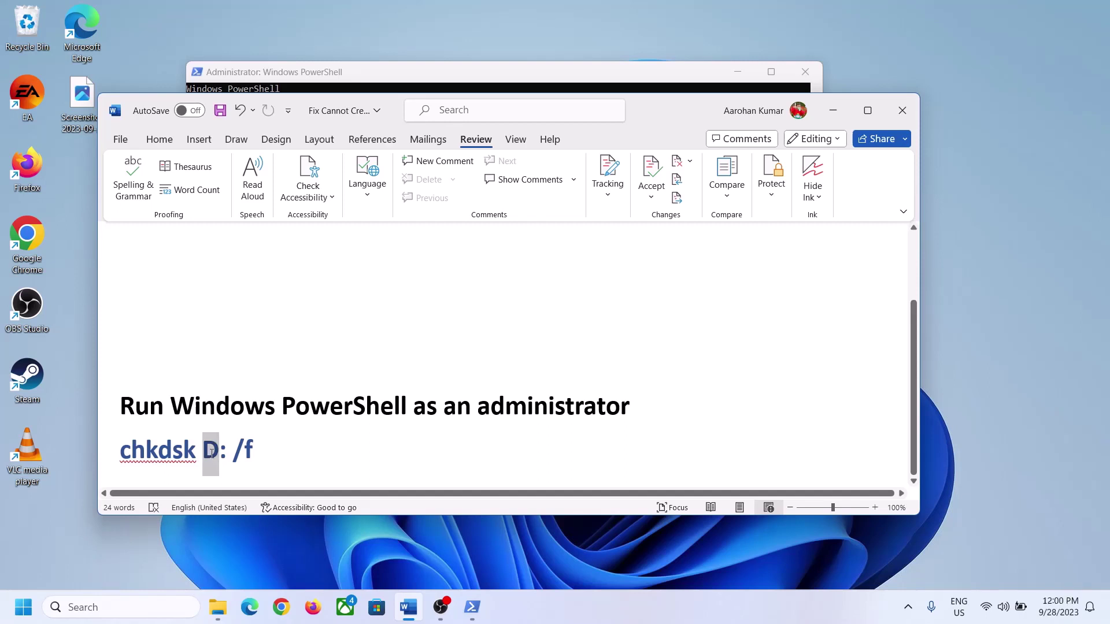
click(212, 451)
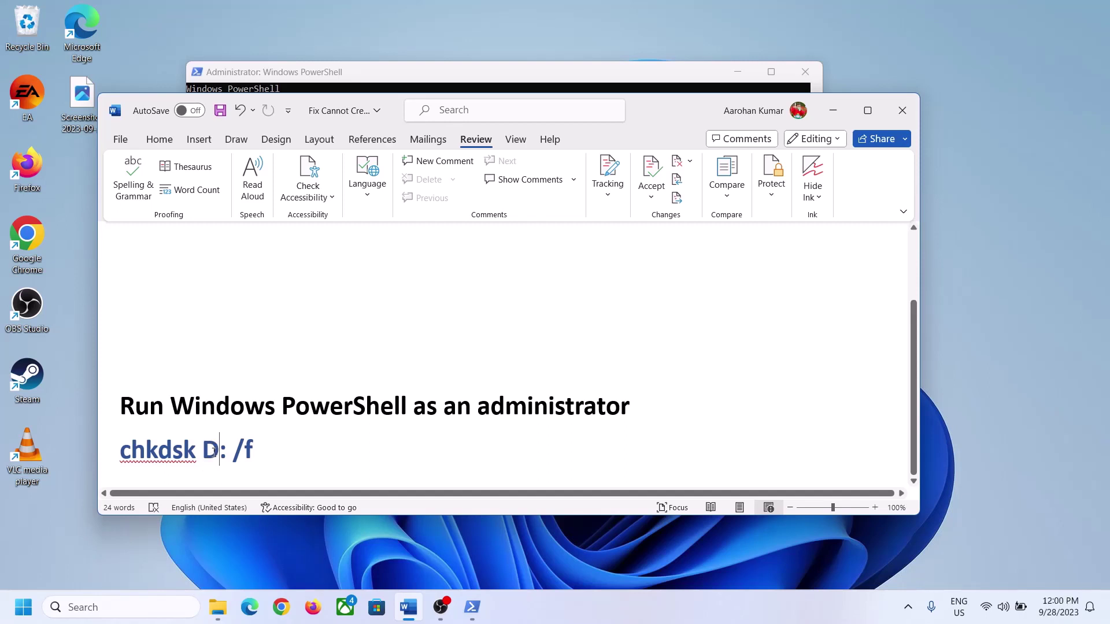
drag(269, 447, 156, 463)
key(ctrl+c)
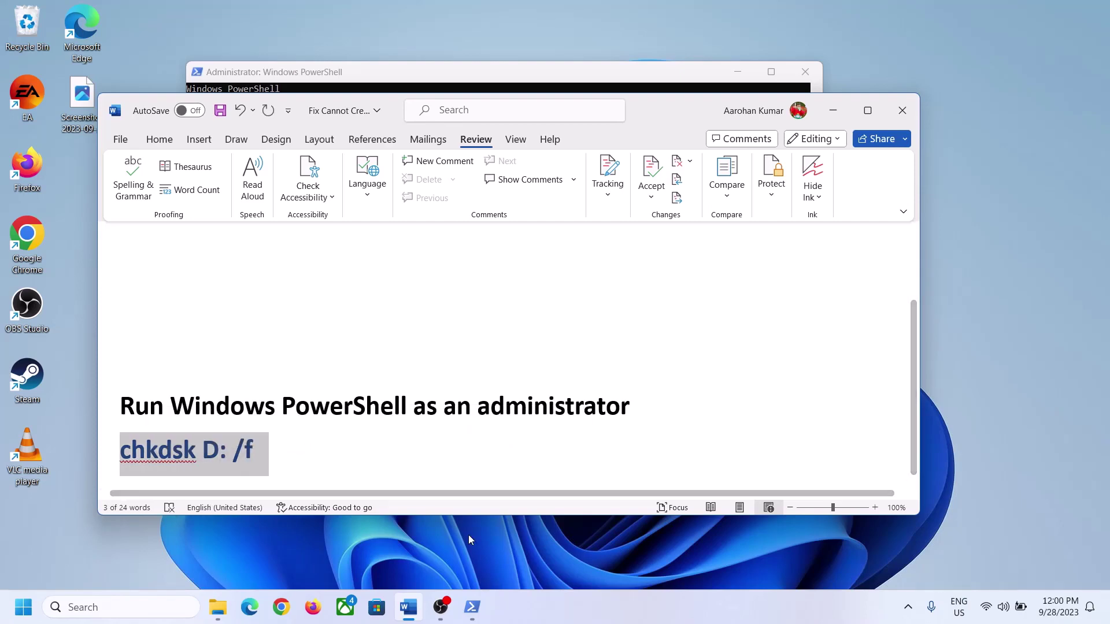
click(472, 610)
Paste and run chkdsk D: /f, wait for its no-problems report, then close the console.
key(ctrl+v)
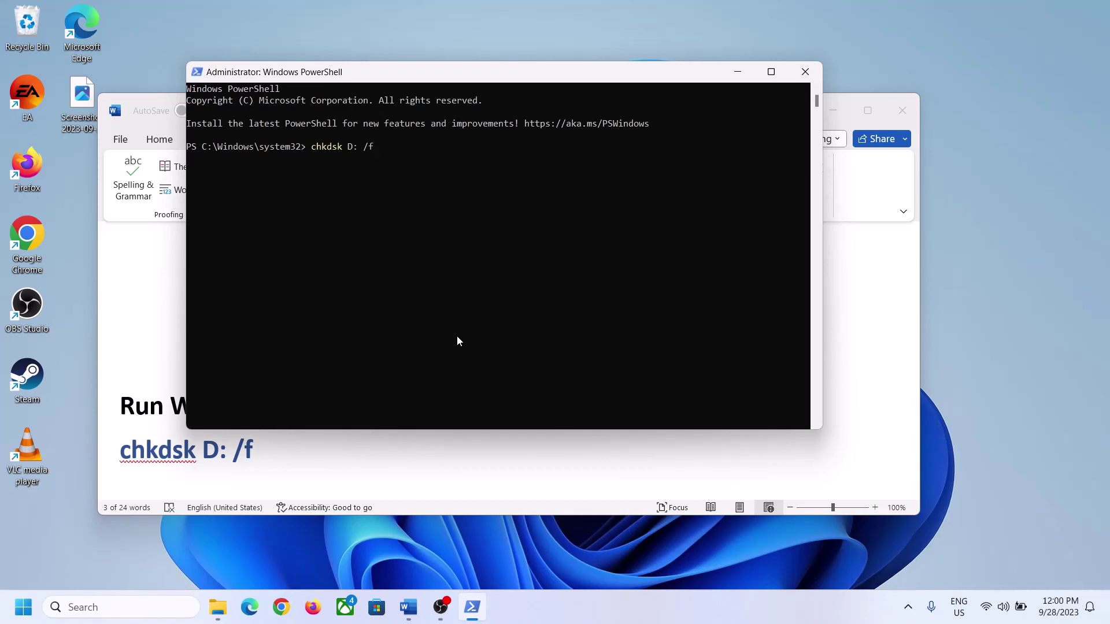
key(Return)
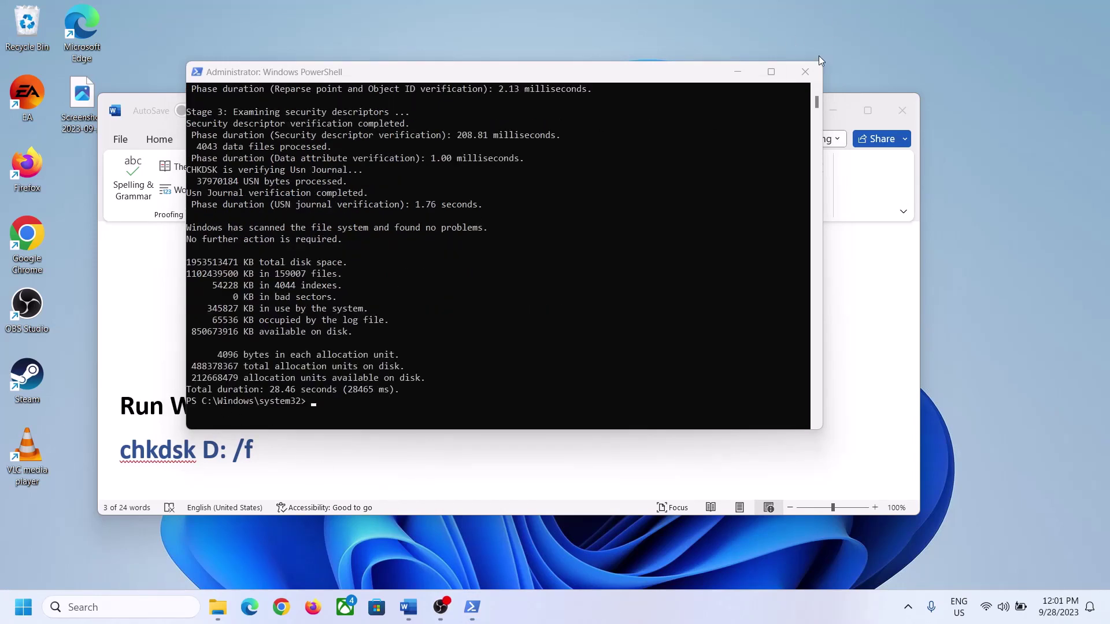
click(806, 71)
Bring up the Start menu's Power options and dismiss them without restarting.
click(23, 607)
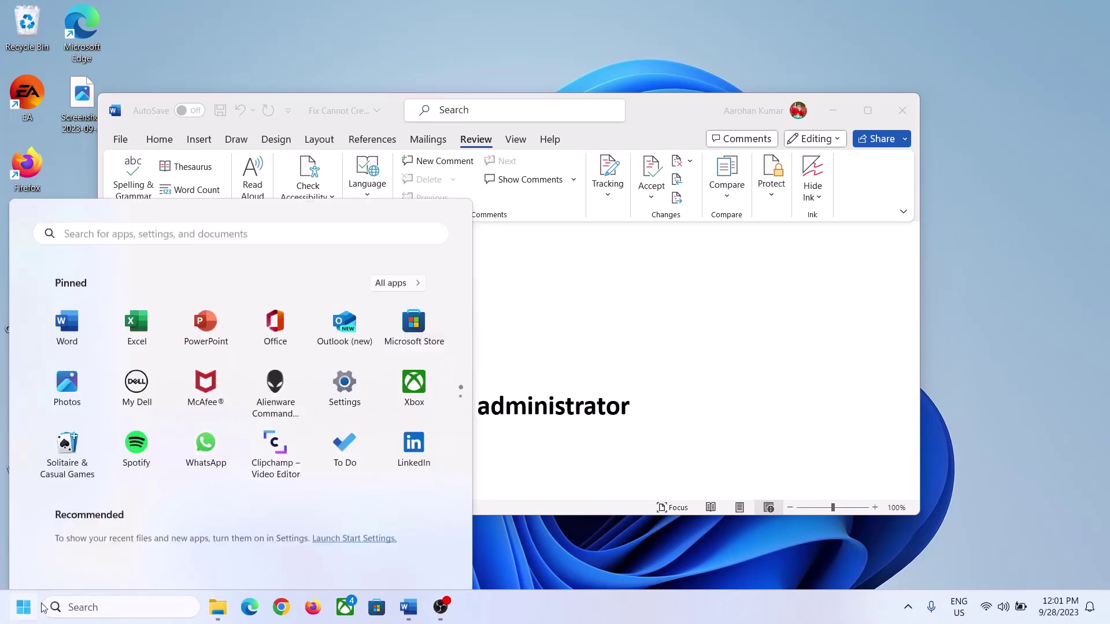
click(420, 559)
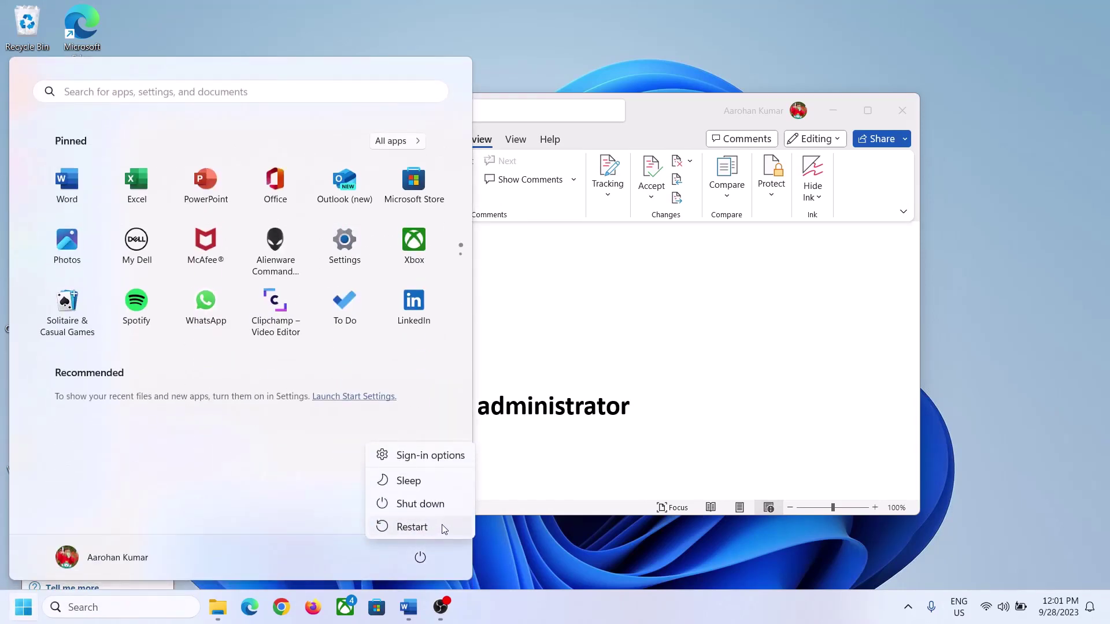
click(676, 329)
scroll(626, 323, up, 3)
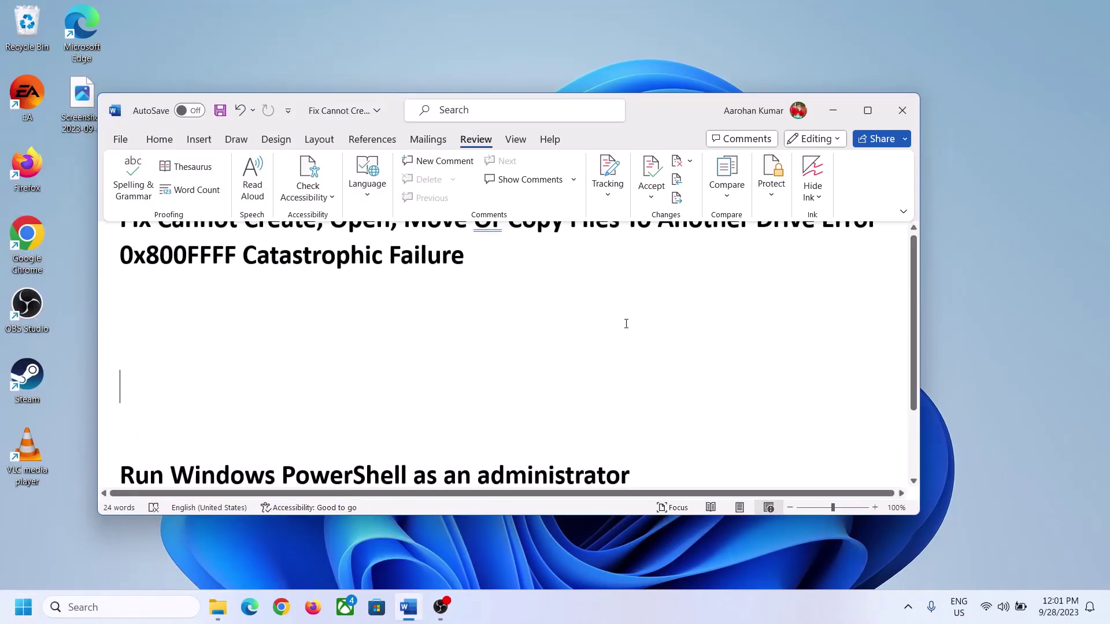
scroll(626, 323, up, 1)
Select the end of the Word document's title text, then move focus away.
click(757, 252)
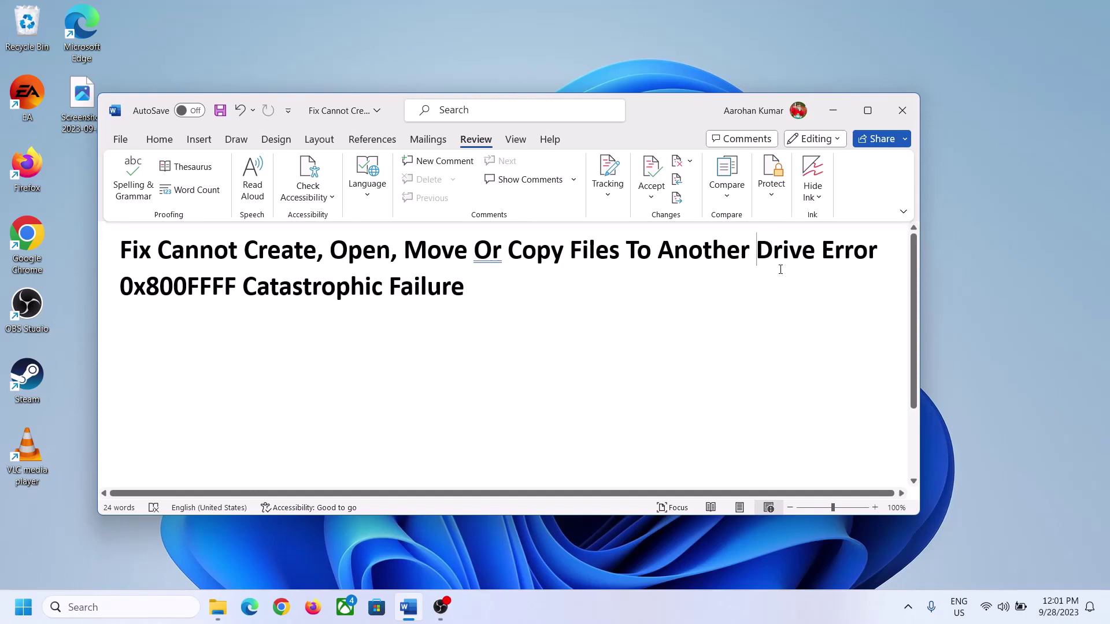
drag(757, 251, 468, 288)
click(773, 618)
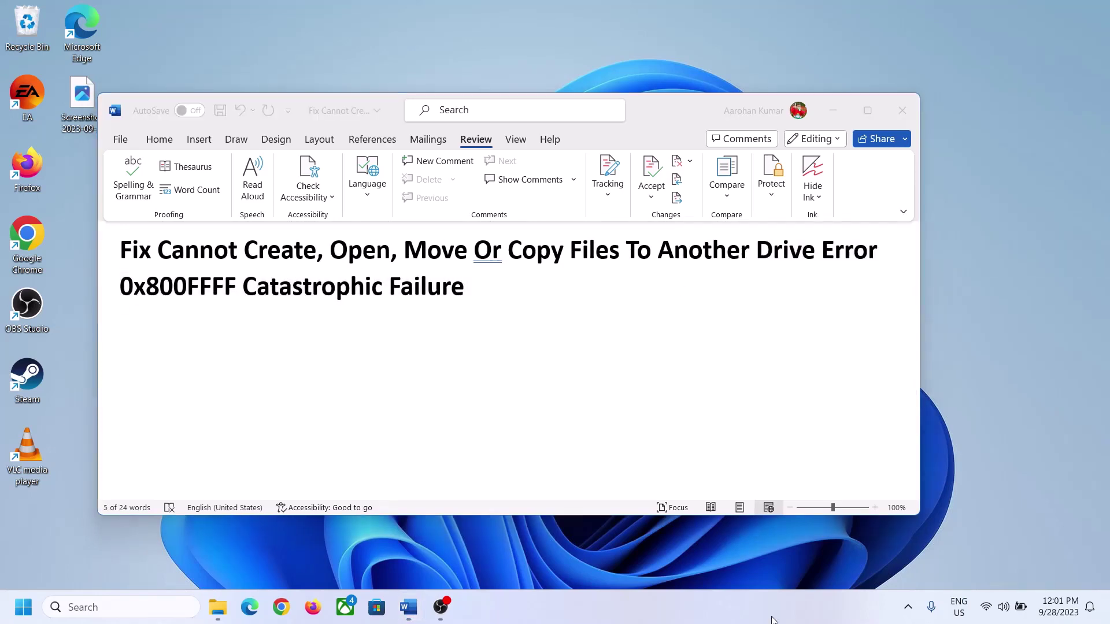